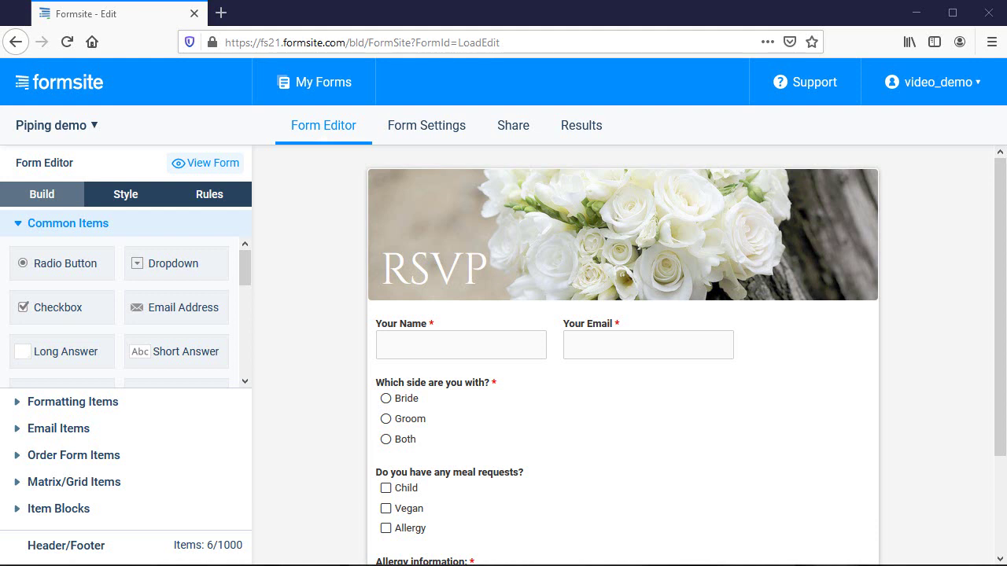
Create a new notification named Auto-reply, sent to the respondent's Your Email answer.
click(450, 128)
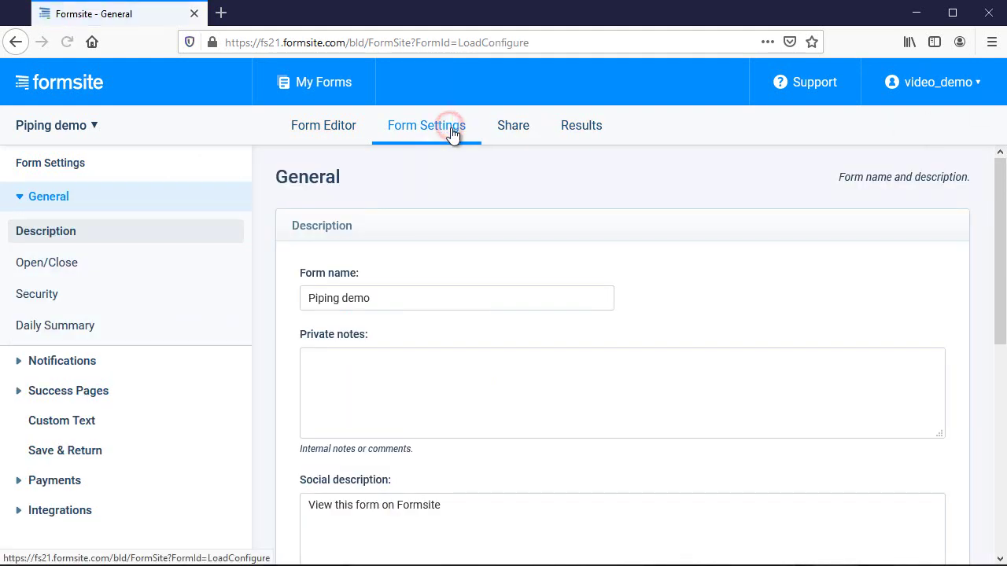
click(114, 361)
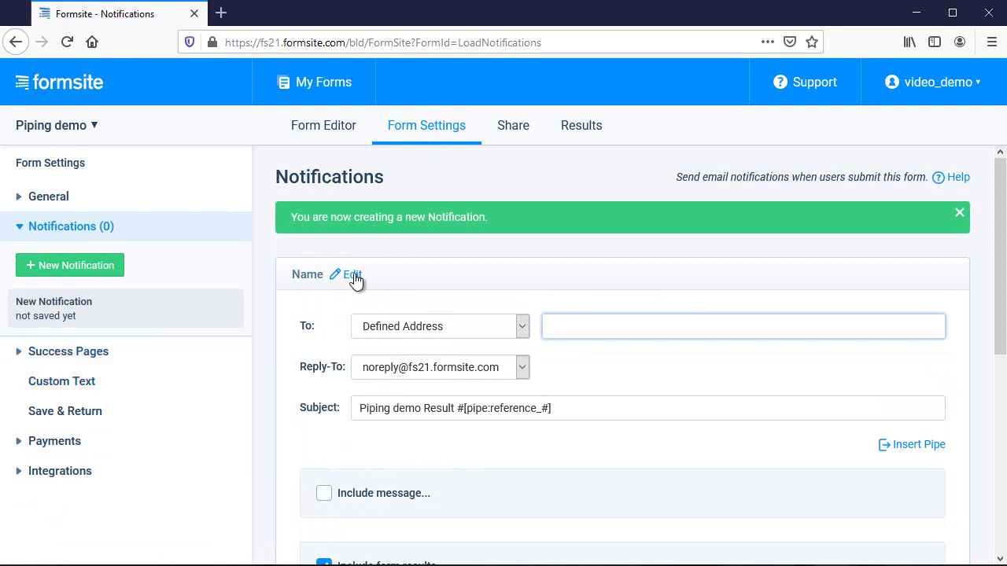
click(353, 275)
text(Auto-reply)
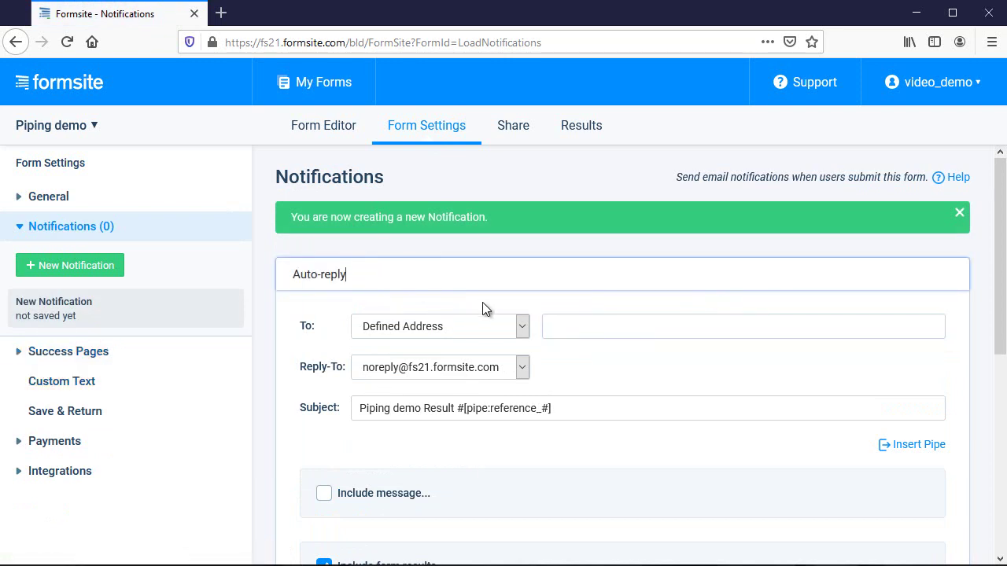
click(522, 325)
click(517, 370)
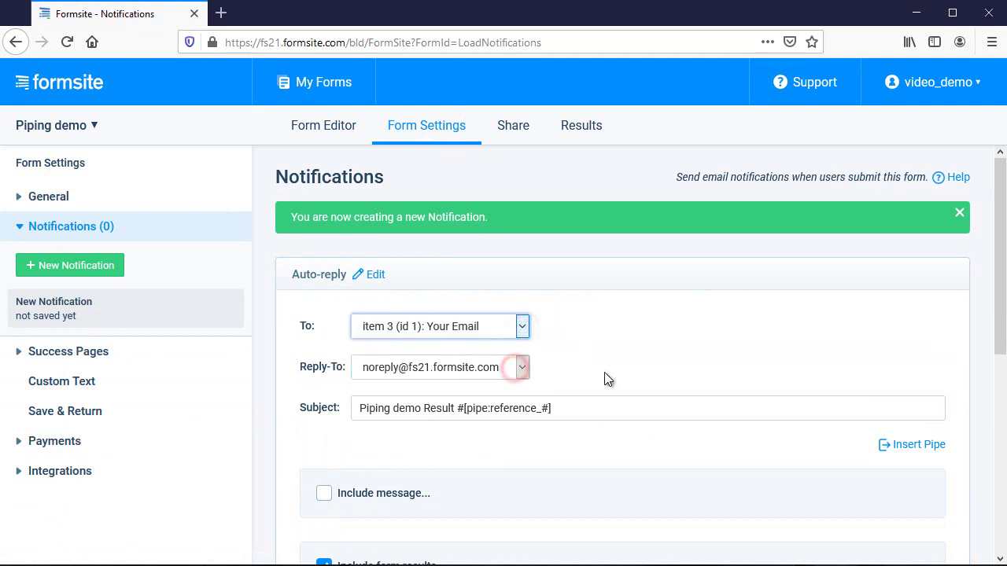
Set the subject to 'Thank you', exclude form results, and include a custom message.
scroll(604, 378, down, 1)
scroll(604, 378, down, 2)
triple_click(575, 247)
text(Thank you)
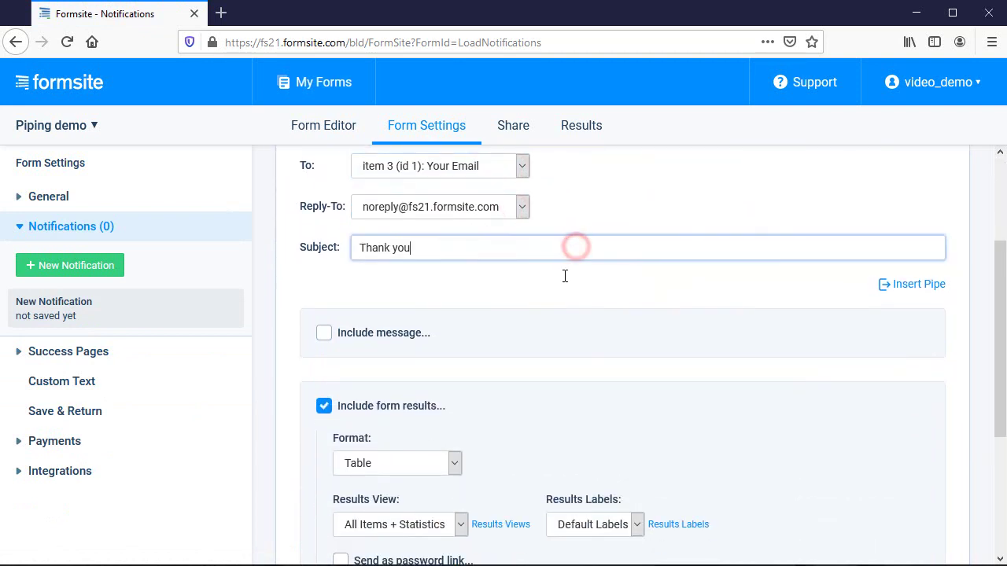
click(359, 405)
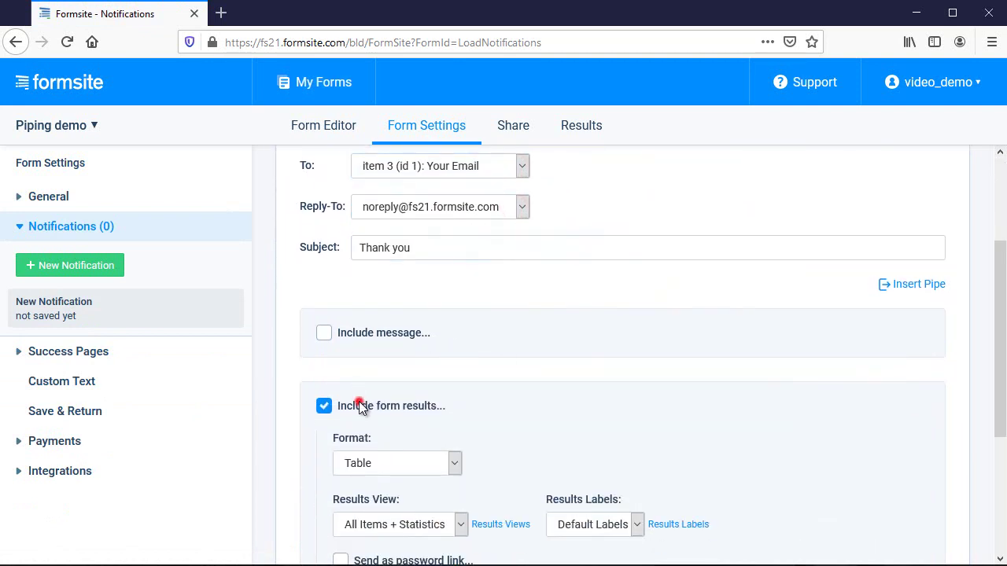
click(354, 332)
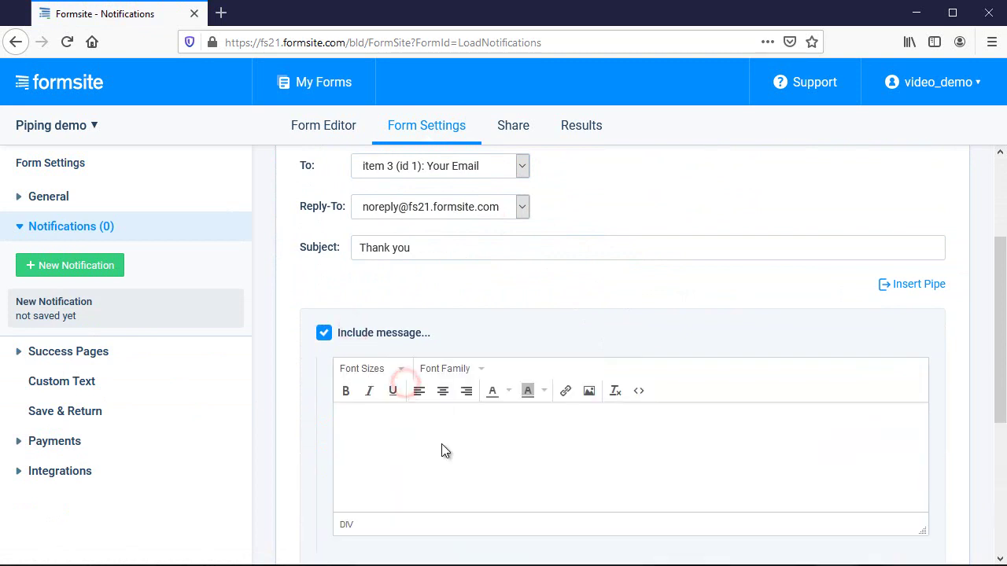
Type 'Dear' in the message and copy the Your Name pipe code [pipe:0].
text(Dear)
click(913, 283)
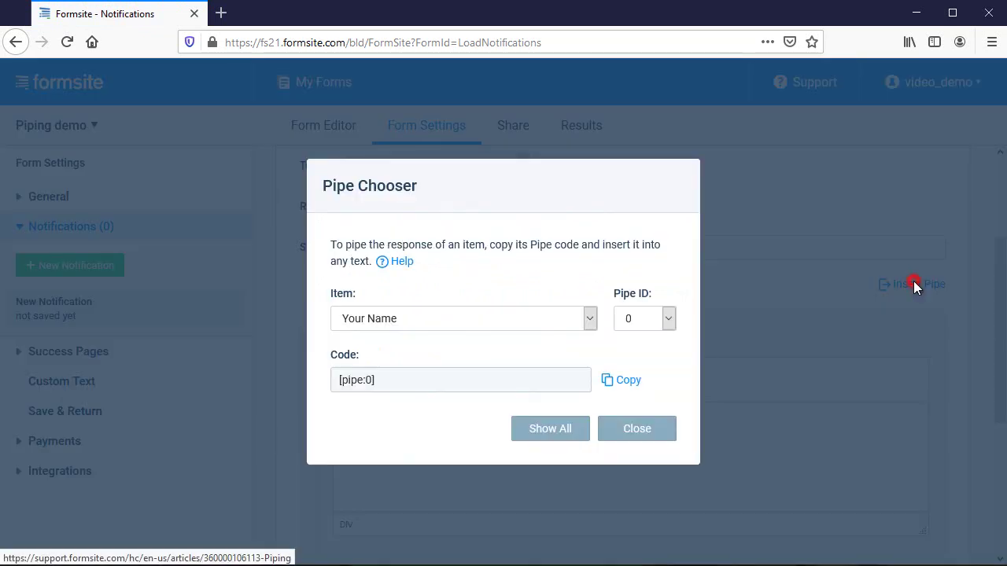
click(591, 318)
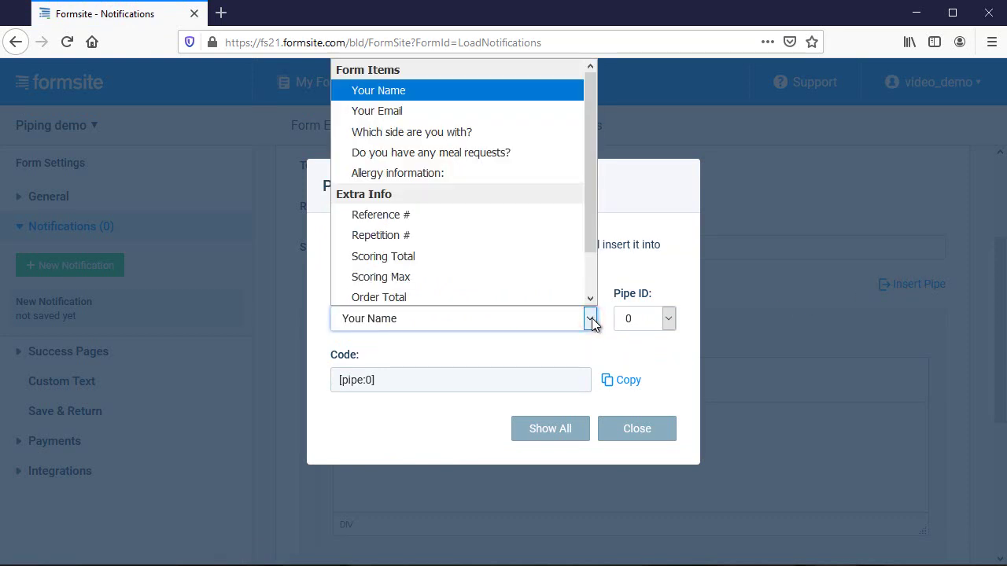
click(591, 319)
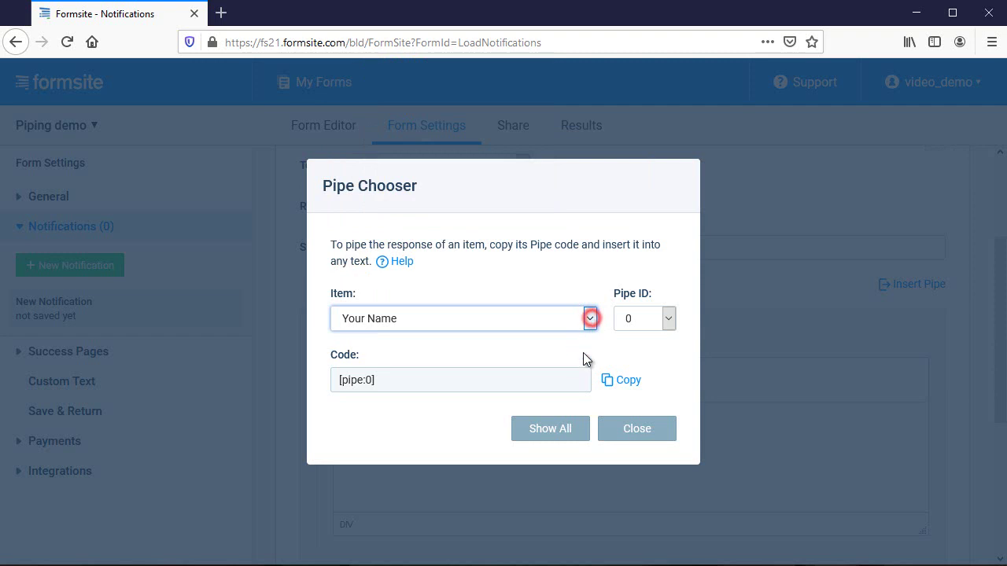
click(629, 383)
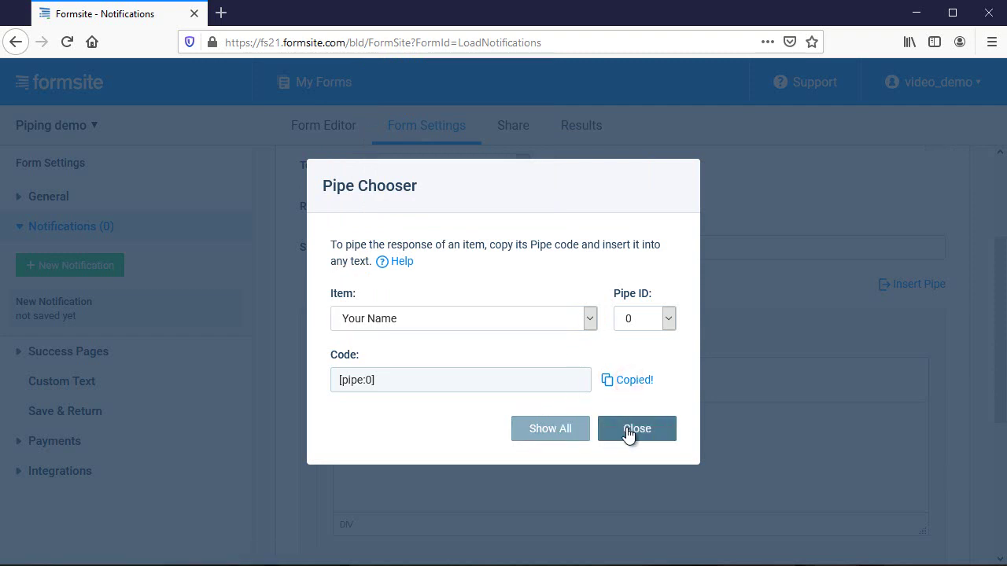
Paste [pipe:0] after Dear, add the line 'Thanks for your RSVP.', and save the notification.
click(626, 429)
click(513, 410)
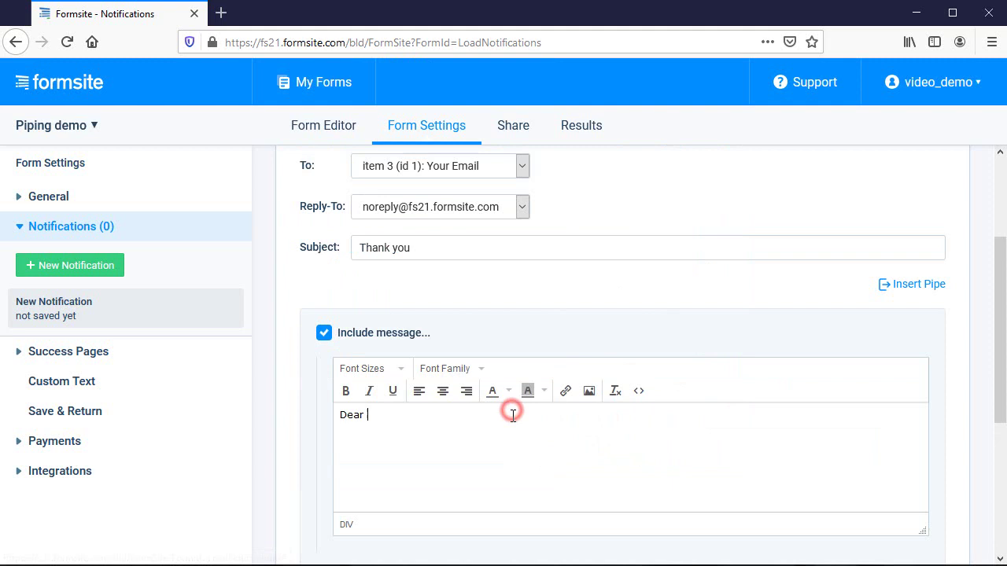
key(ctrl+v)
key(Return)
key(Return)
text(Thanks for your RSVP.)
scroll(684, 445, down, 5)
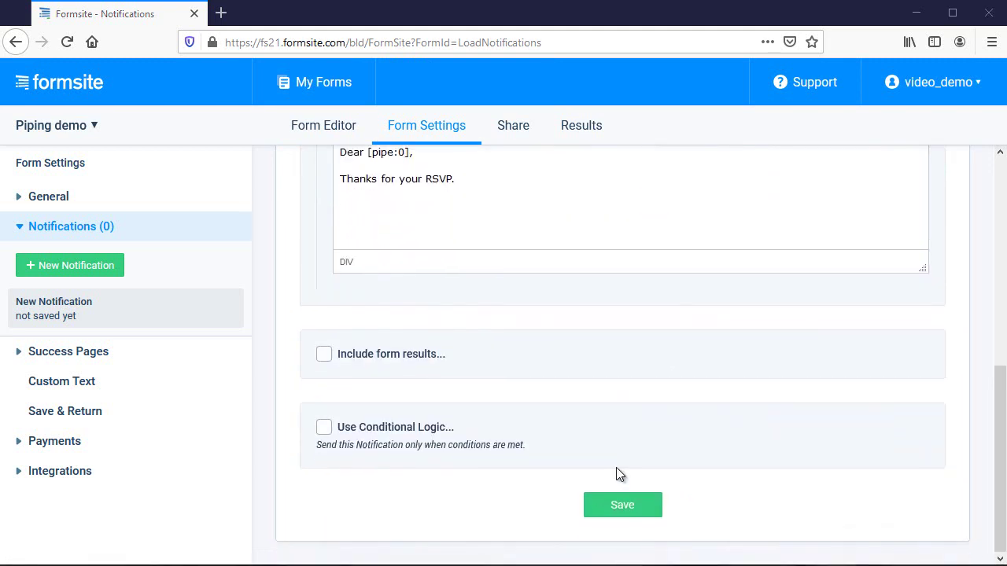
click(638, 507)
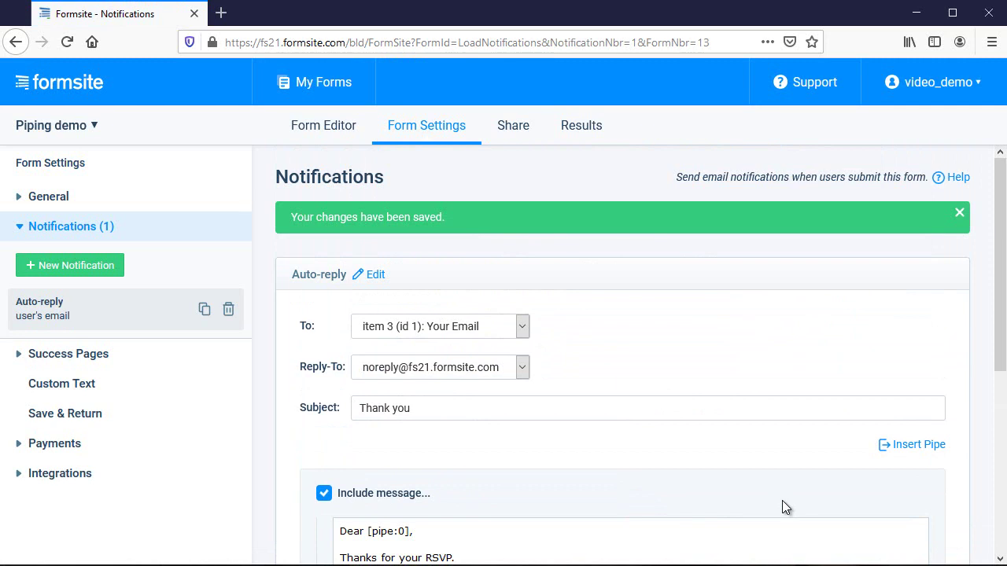
In the Form Editor, add a Formatting Items Page Break at the bottom of the form.
click(335, 126)
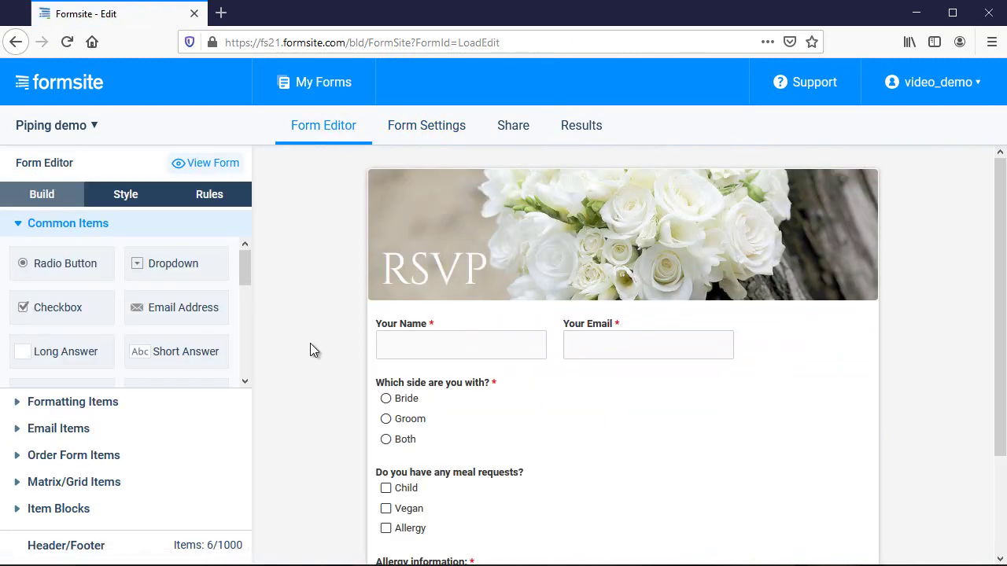
scroll(310, 343, down, 3)
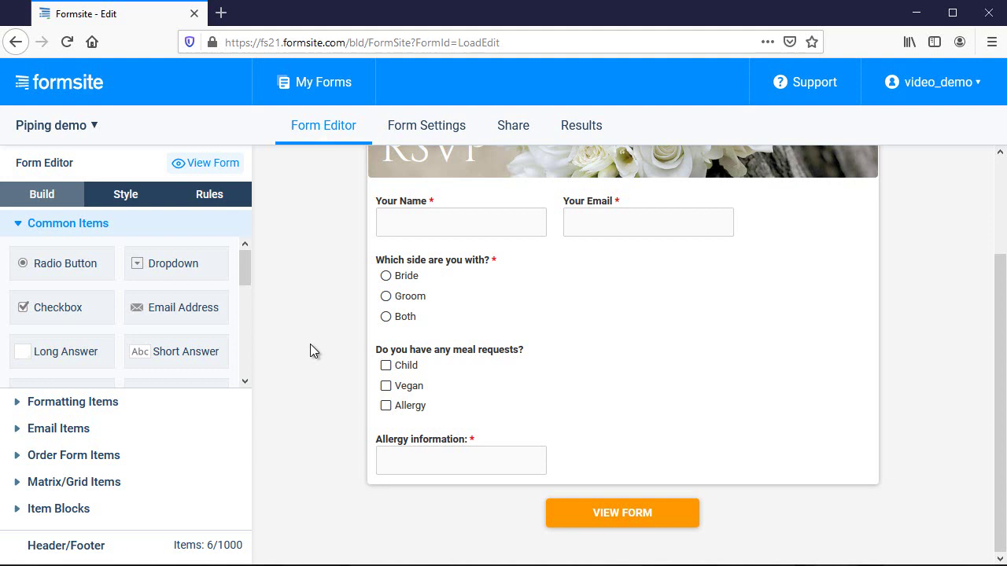
click(222, 402)
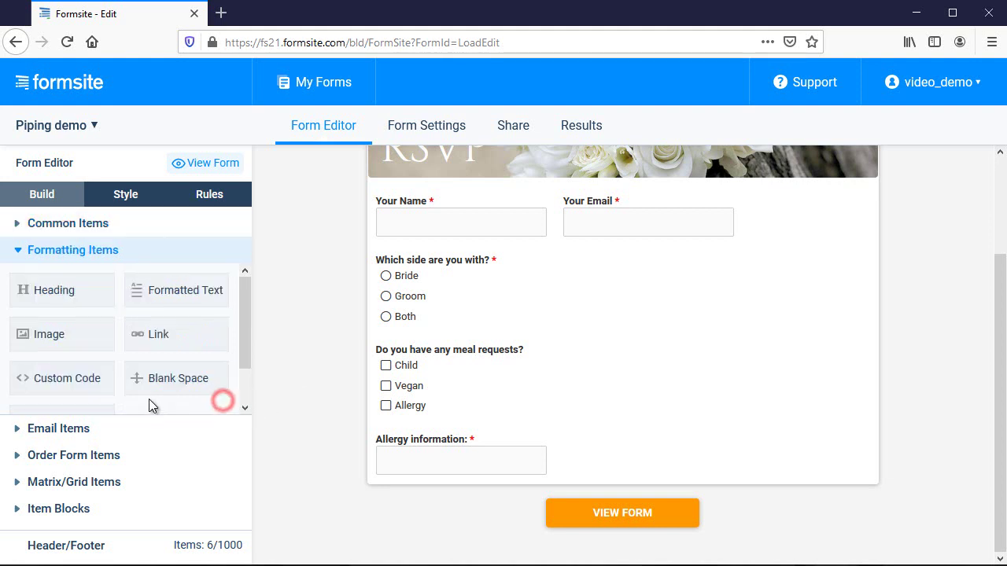
scroll(98, 384, down, 1)
mouse_move(84, 379)
mouse_down()
mouse_move(310, 513)
mouse_move(386, 482)
mouse_up()
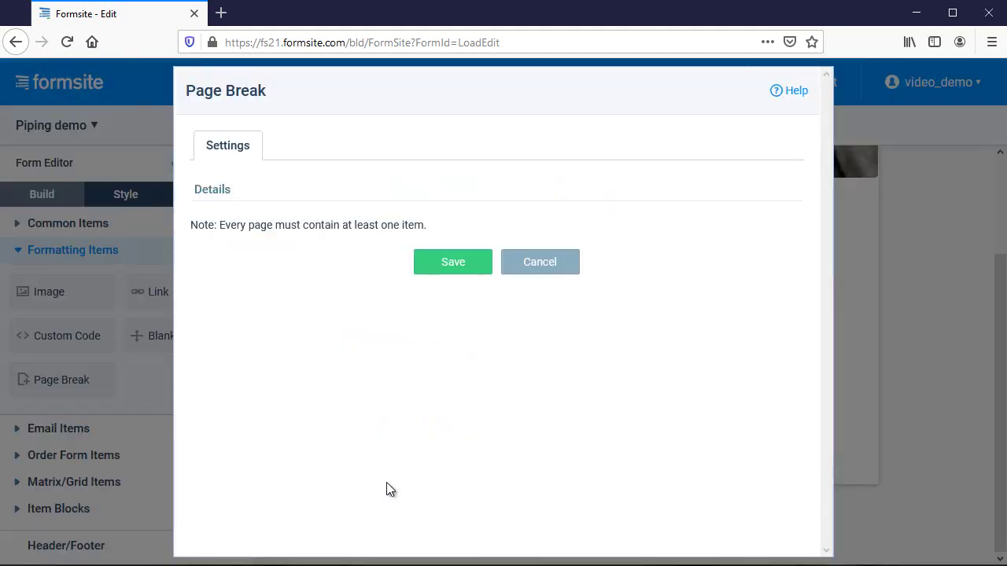
click(449, 268)
scroll(196, 308, up, 1)
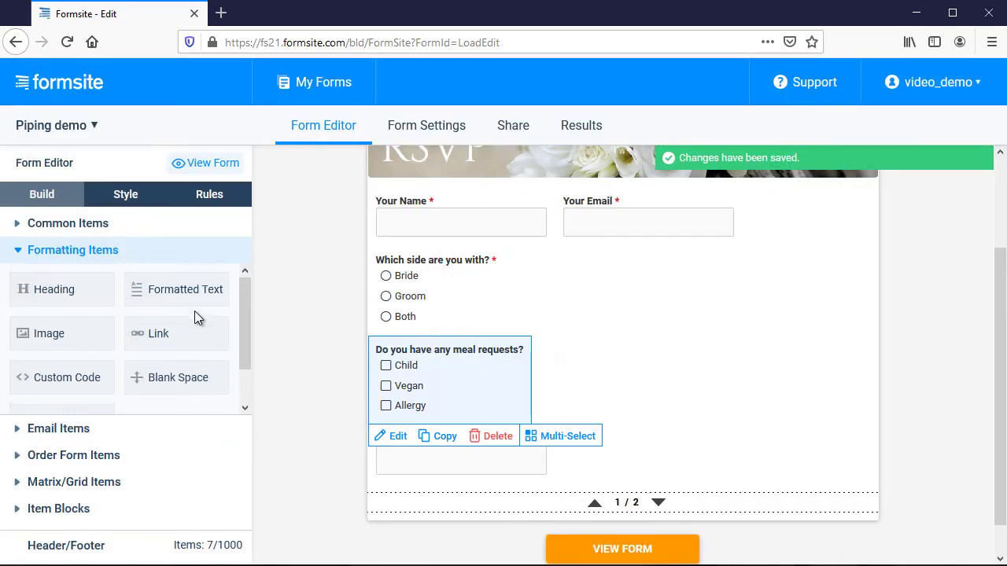
Drop a Formatted Text item on page two and paste the Name:, Email:, Family:, Meal options: labels.
drag(193, 288, 408, 523)
scroll(459, 503, down, 2)
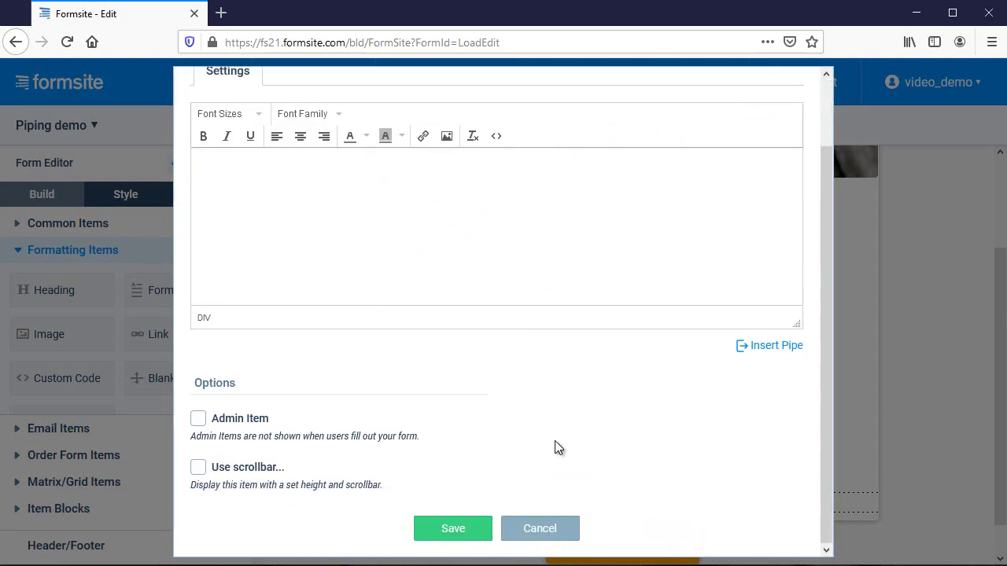
key(ctrl+v)
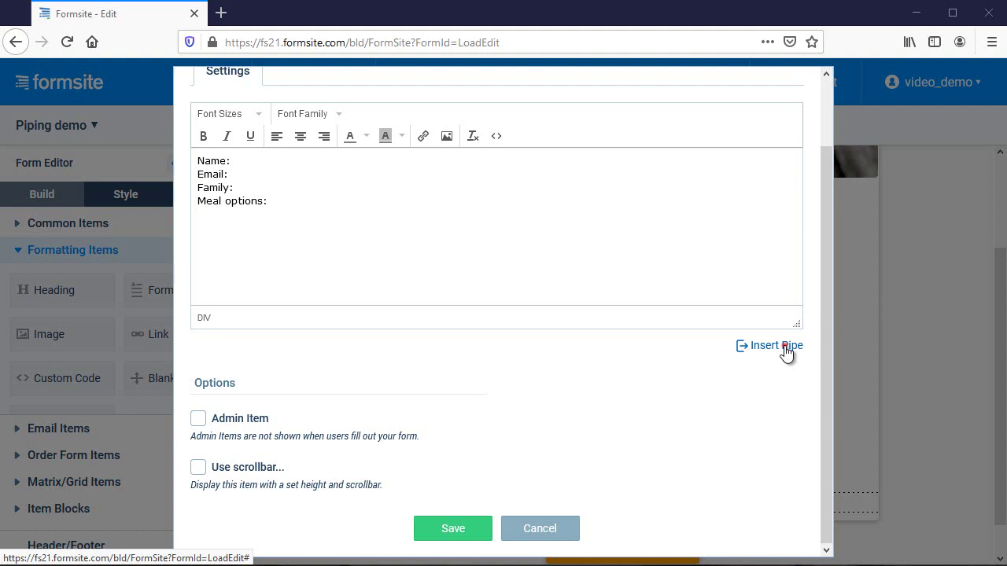
Review the available pipe codes, then insert the Your Name pipe [pipe:0] after Name:.
click(787, 347)
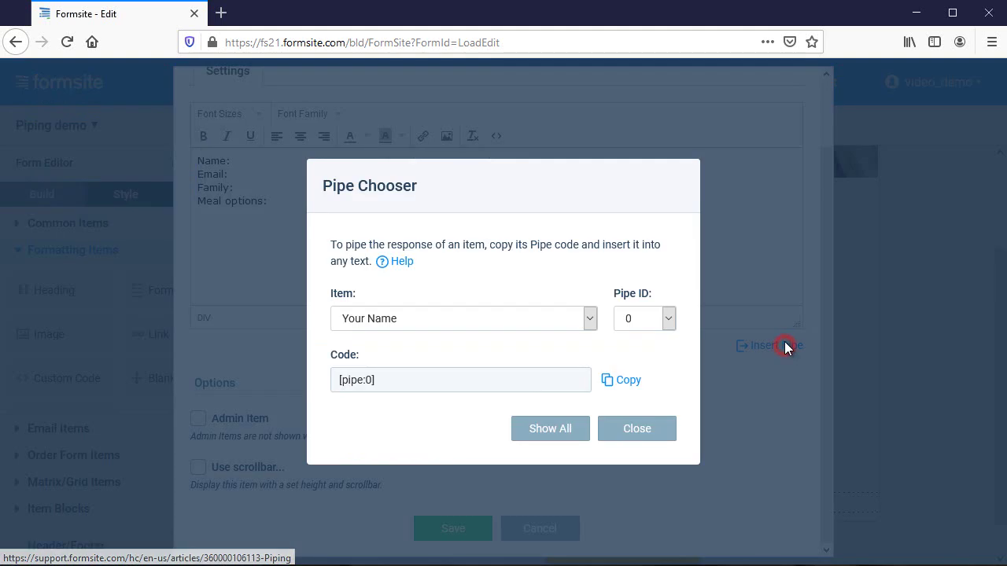
click(590, 319)
click(591, 319)
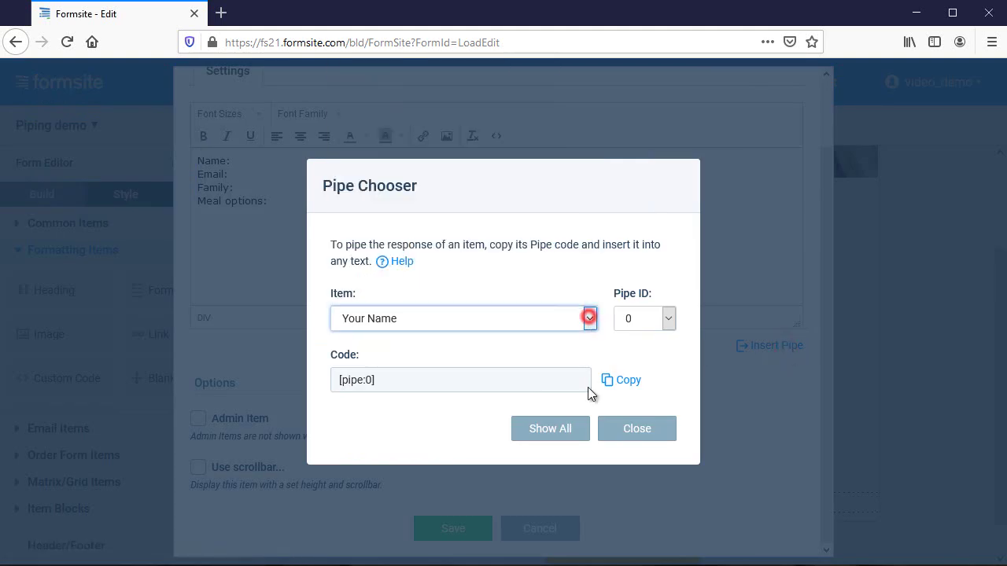
click(563, 427)
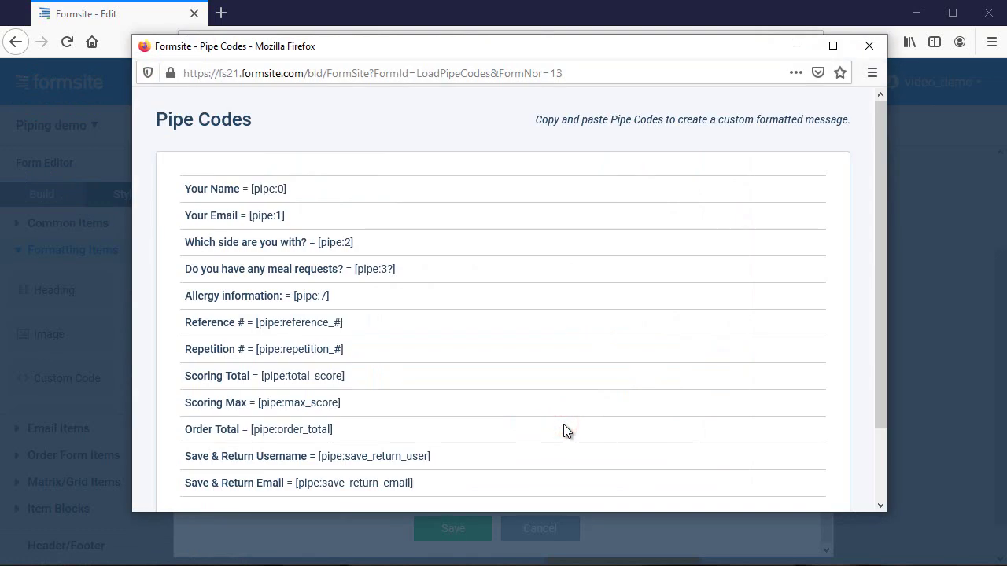
scroll(624, 368, down, 2)
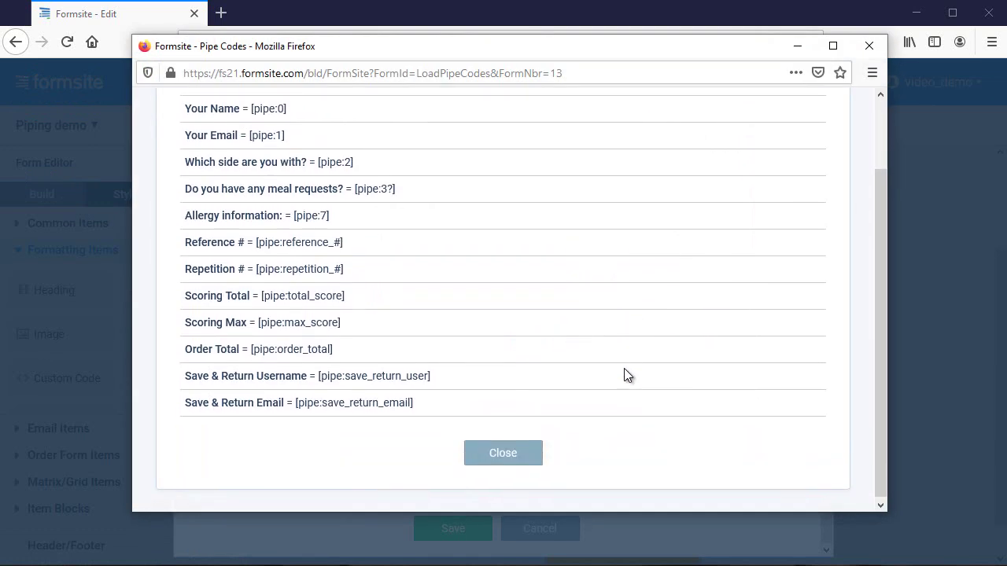
click(525, 453)
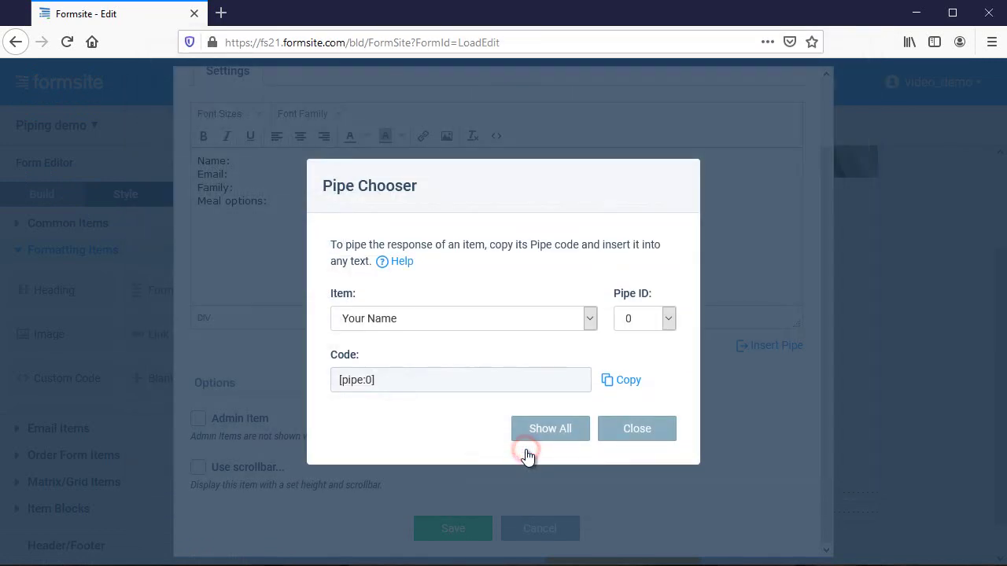
click(622, 381)
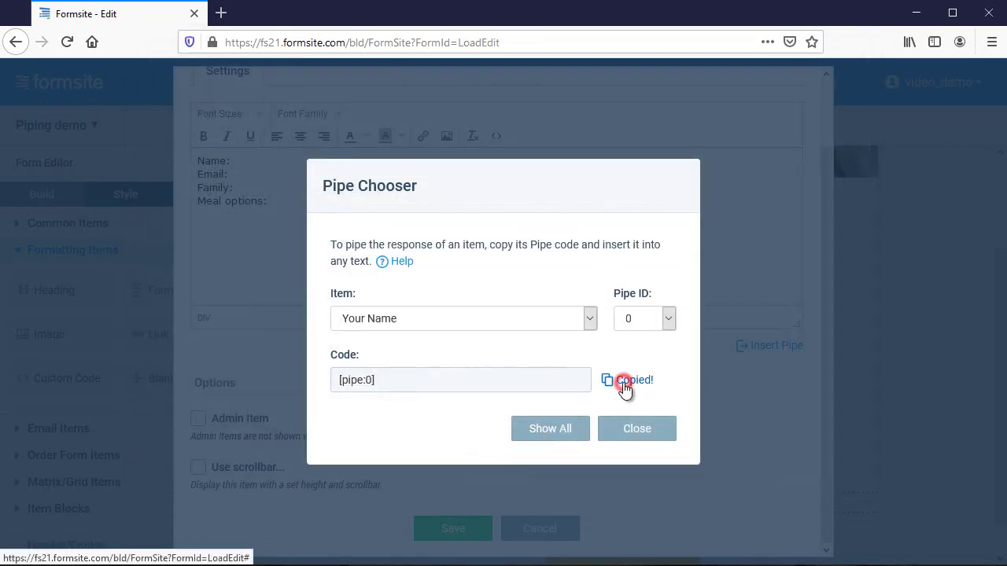
click(626, 430)
click(318, 162)
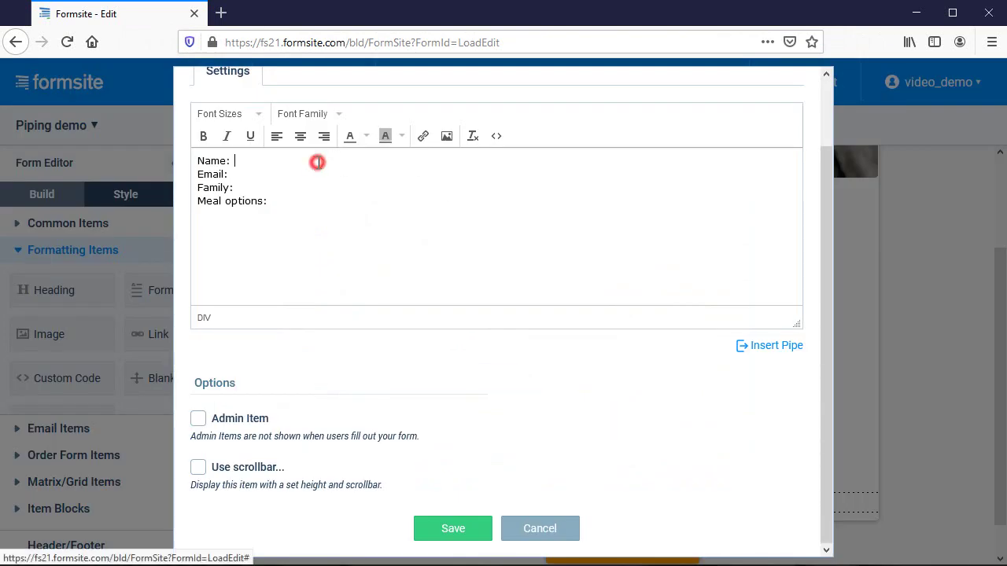
key(ctrl+v)
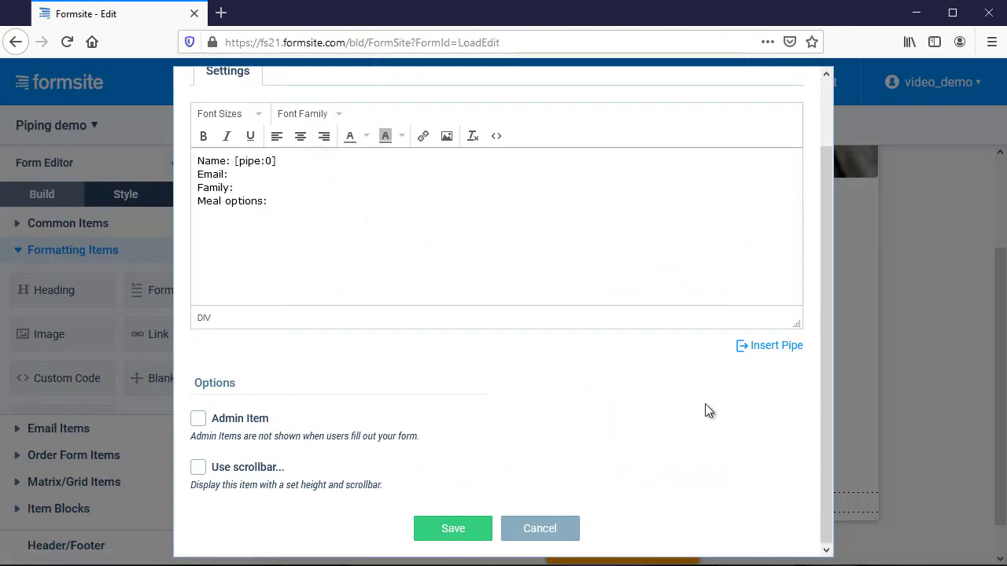
Insert the Your Email pipe code after Email: and save the summary text.
click(770, 346)
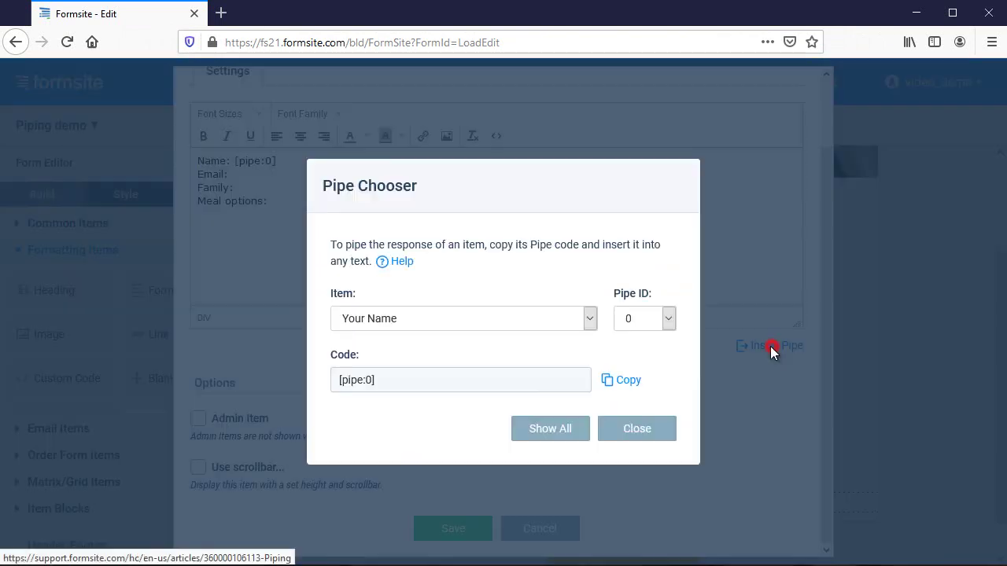
click(596, 320)
click(545, 114)
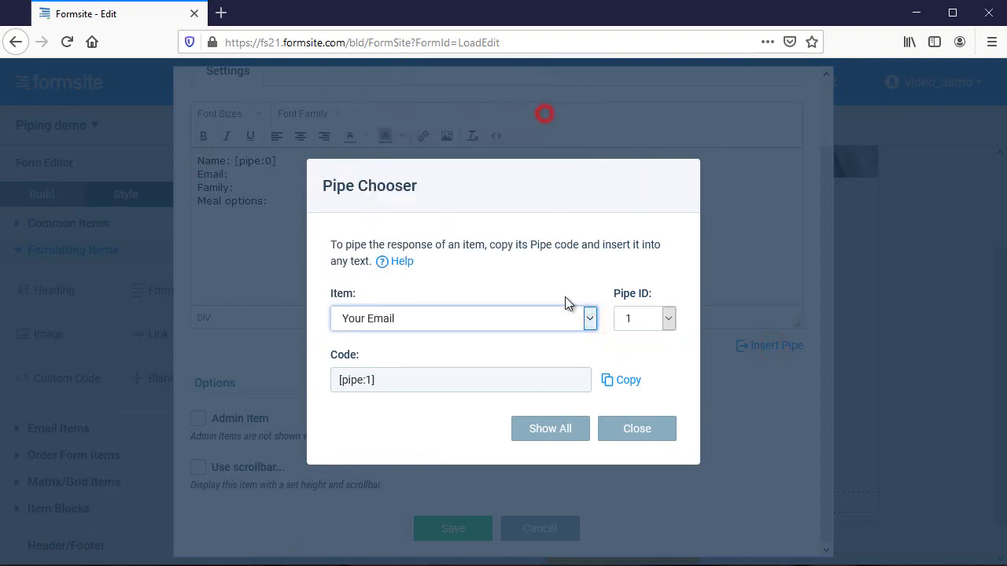
click(624, 383)
click(618, 428)
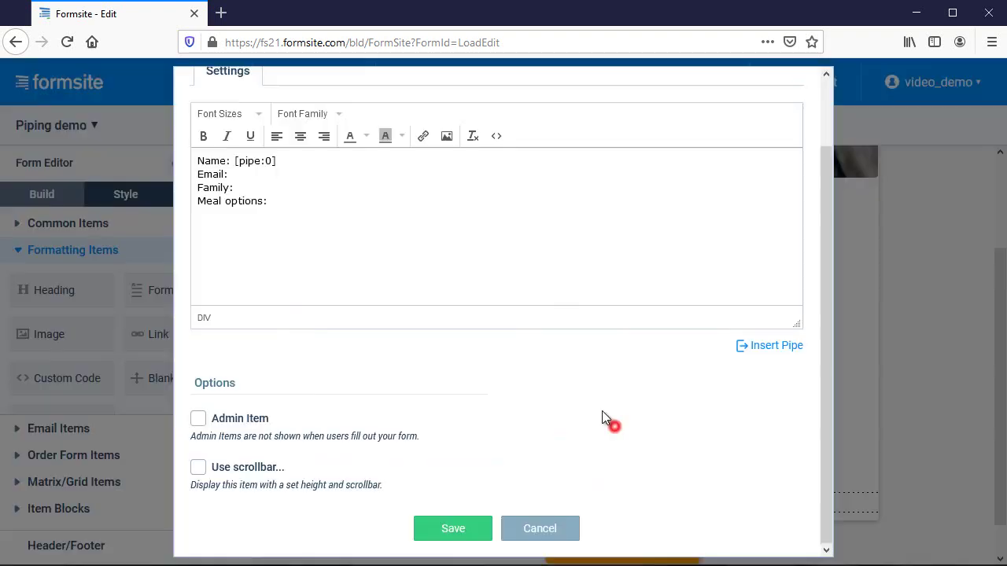
click(324, 173)
key(ctrl+v)
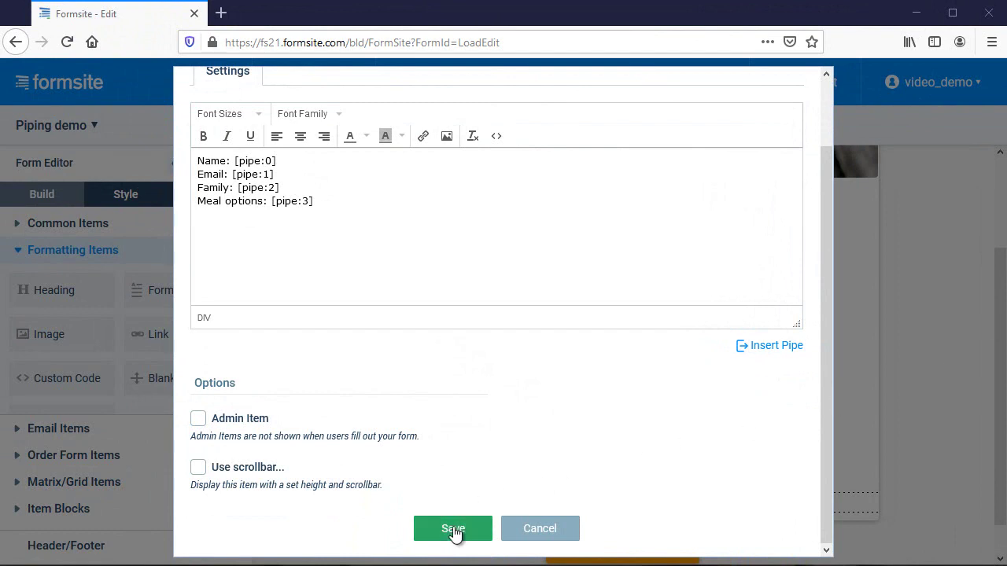
click(453, 529)
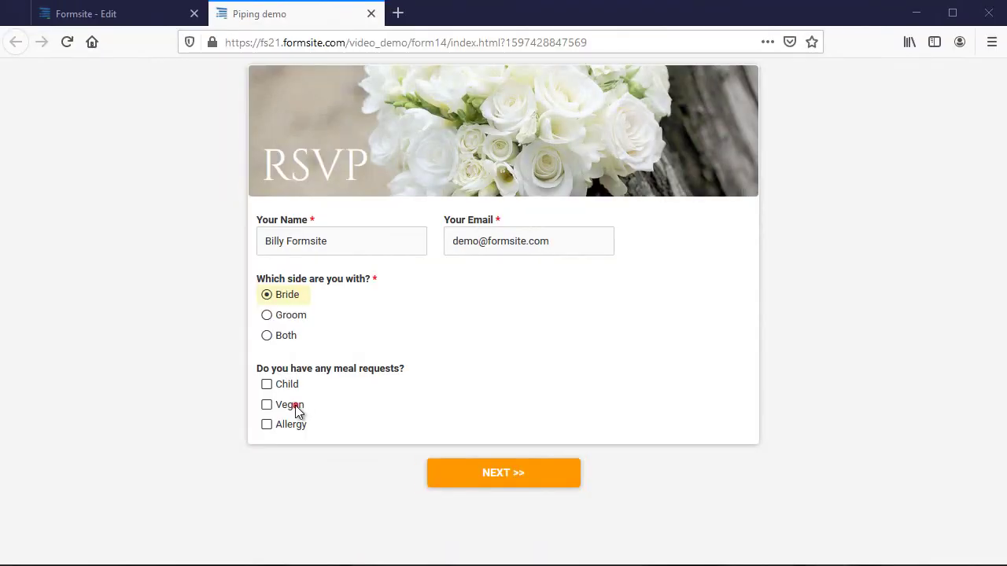
click(297, 409)
click(297, 425)
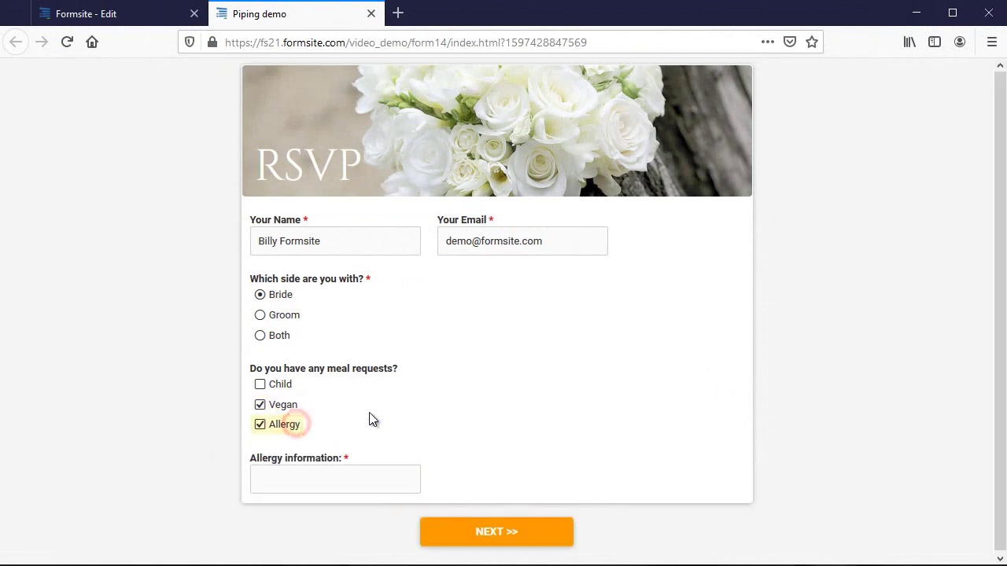
click(371, 477)
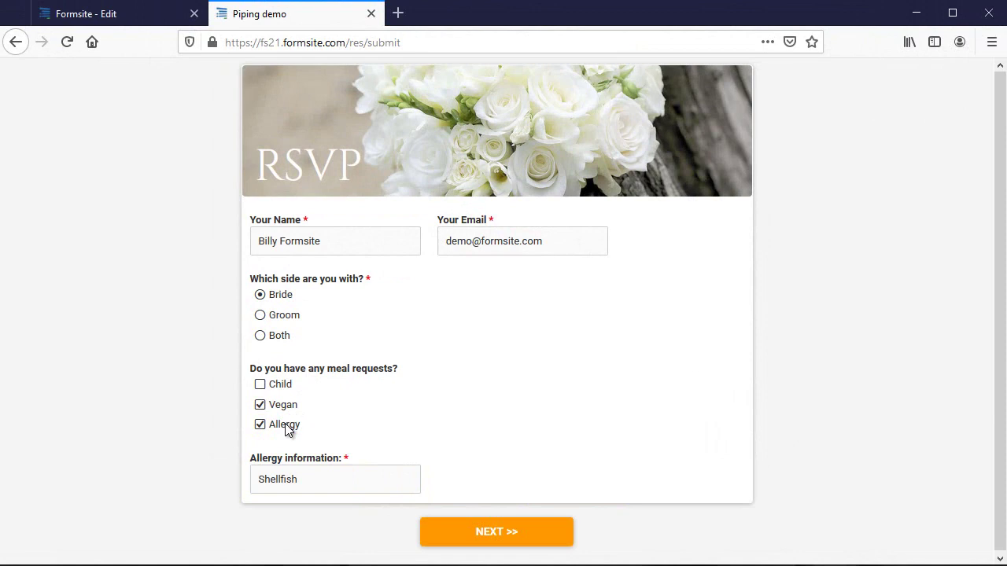
click(284, 406)
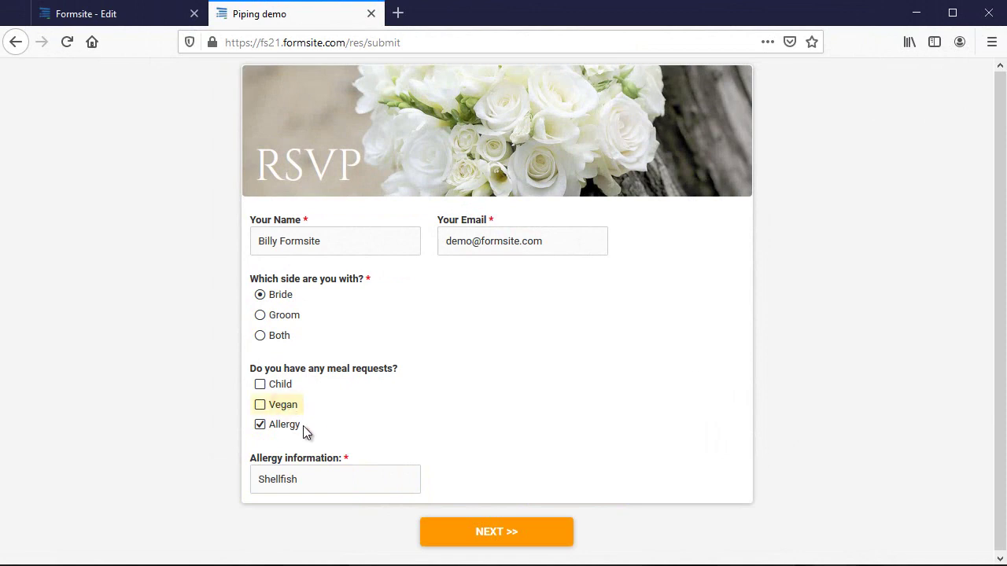
click(298, 429)
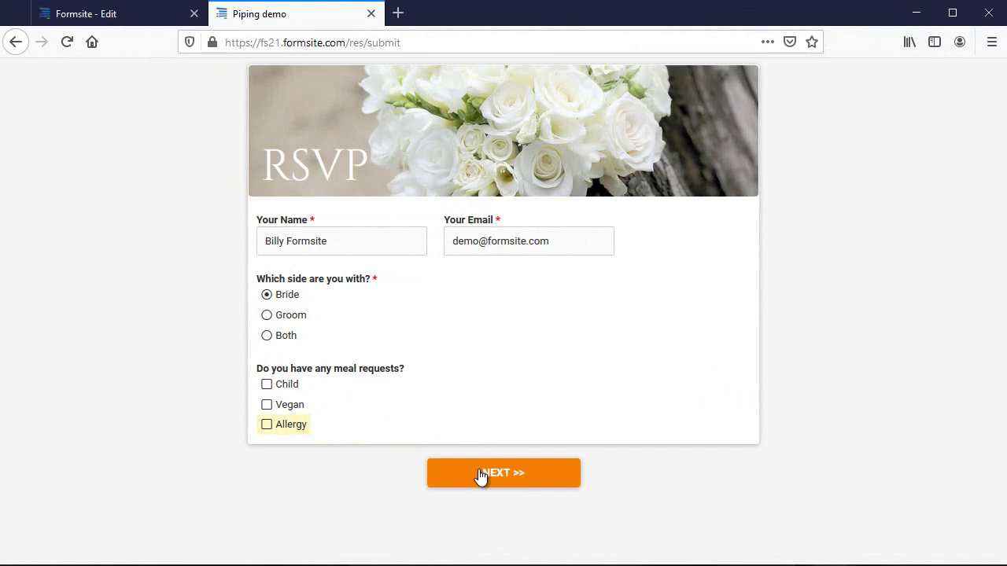
click(481, 475)
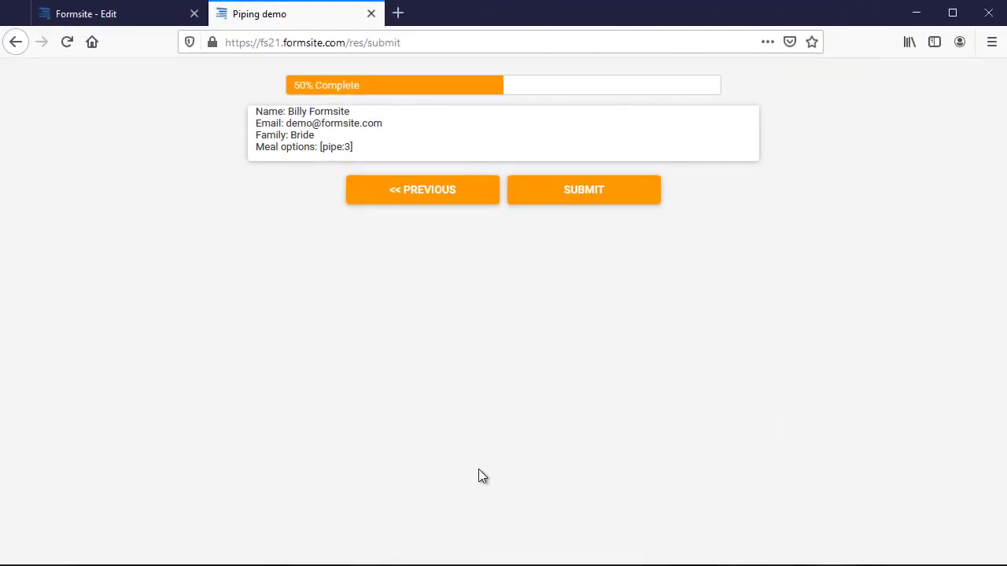
click(372, 15)
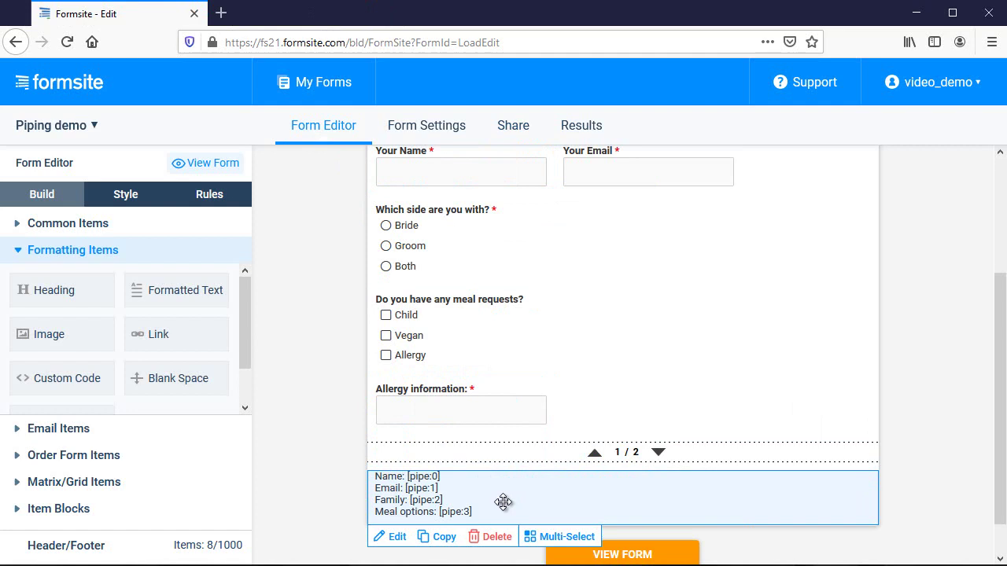
Edit the summary text so the meal options pipe reads [pipe:3?None].
click(393, 537)
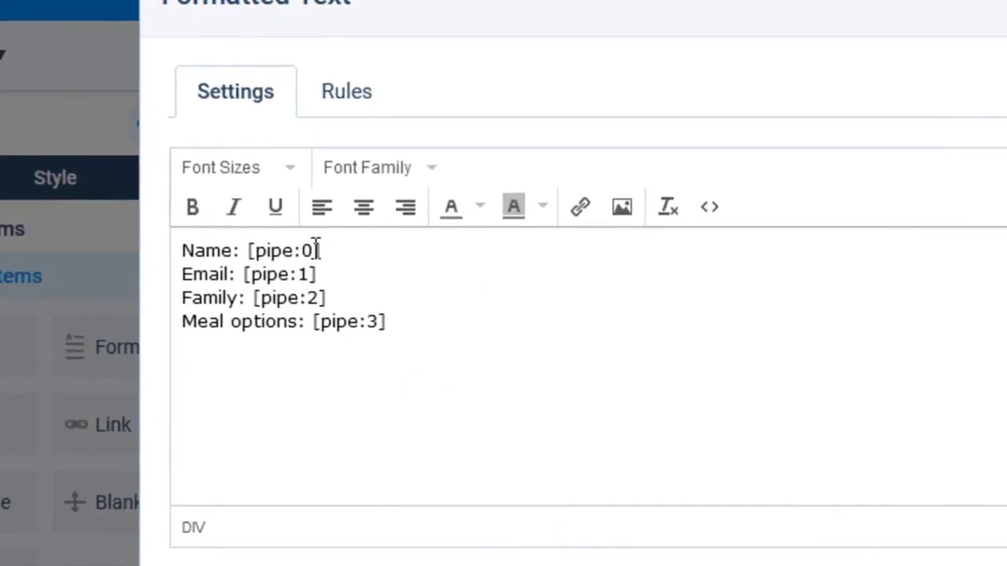
click(306, 247)
click(376, 321)
text(?)
text(Non)
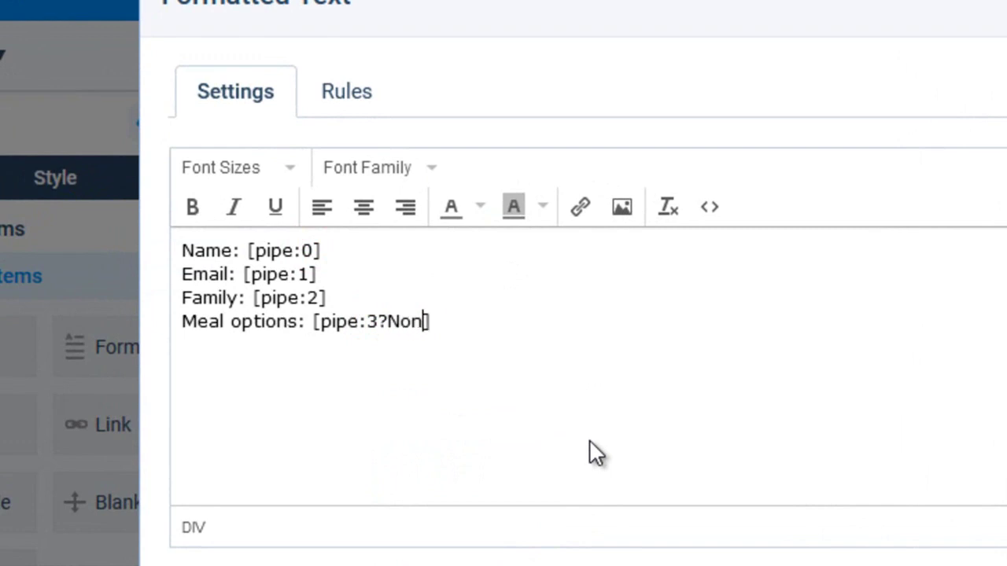
text(e)
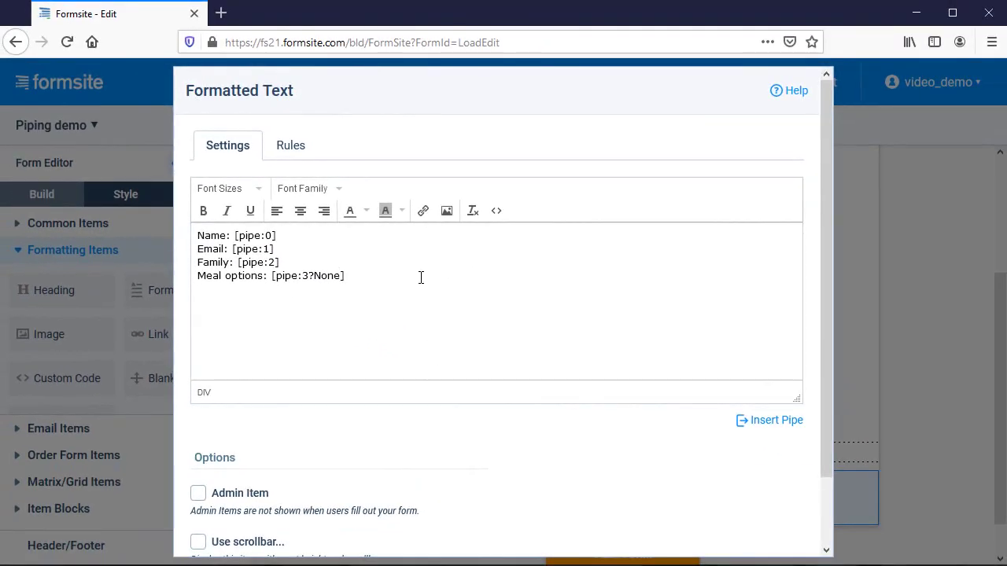
Add the Allergy information pipe [pipe:7?] after the meal options pipe and save.
click(772, 421)
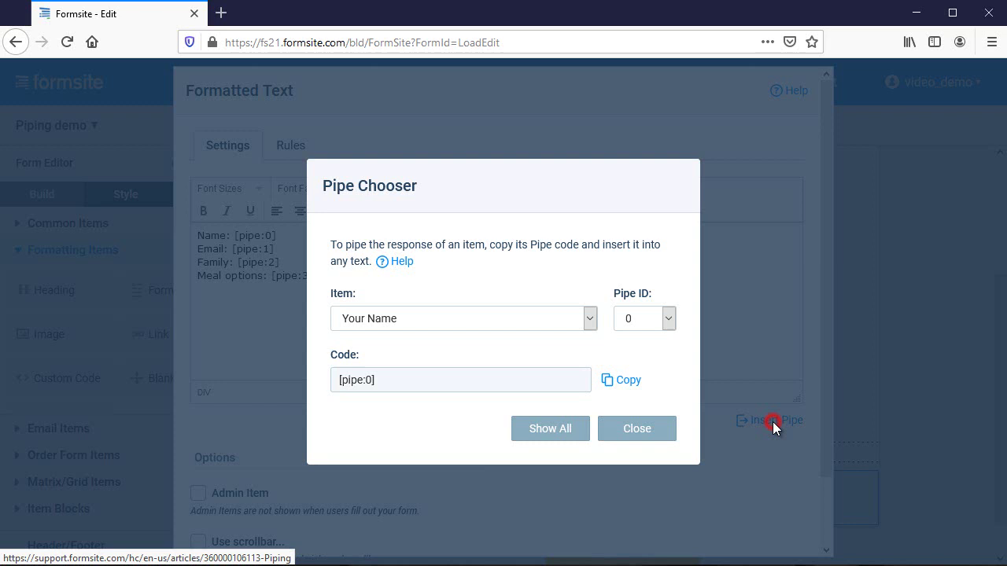
click(590, 318)
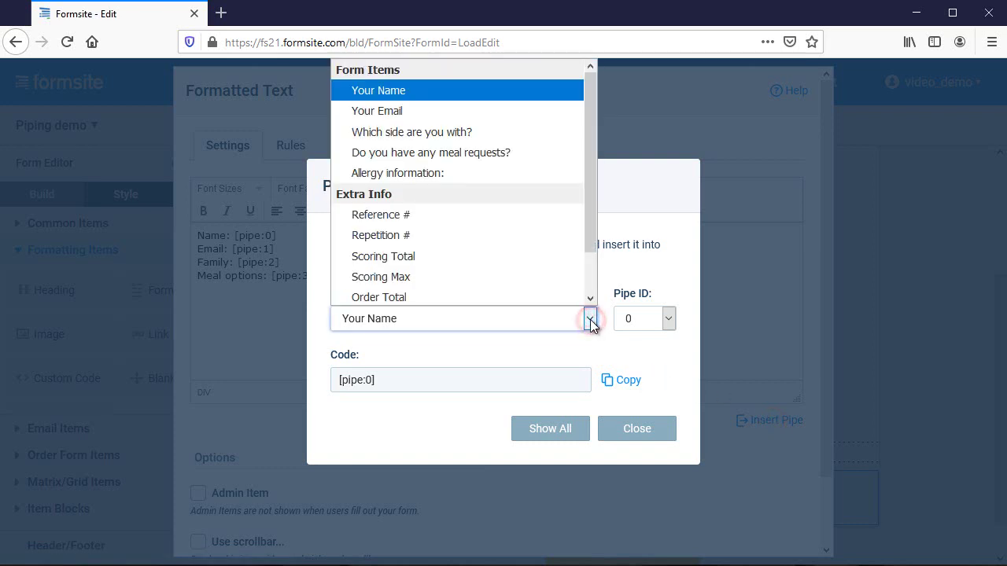
click(542, 169)
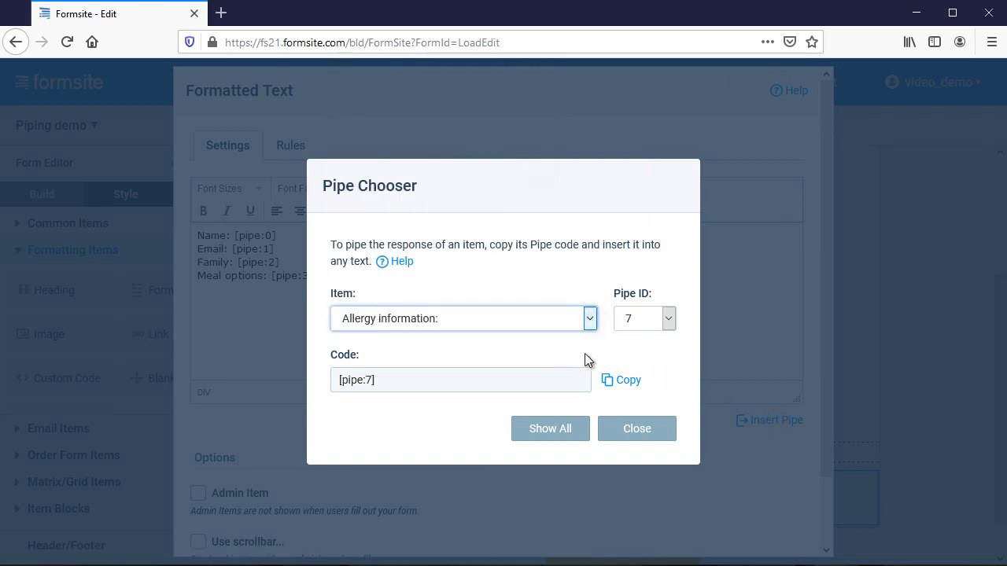
click(621, 382)
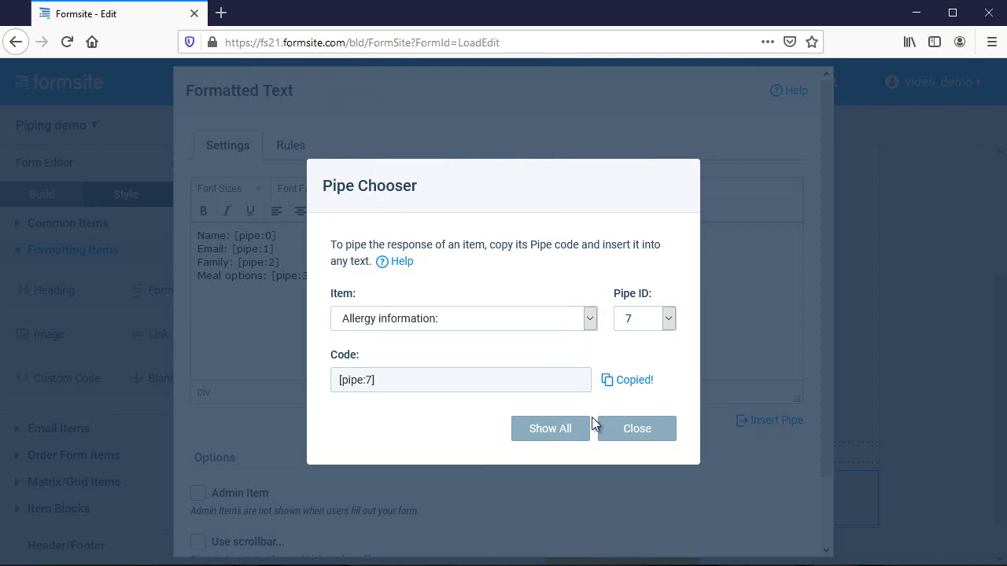
click(625, 434)
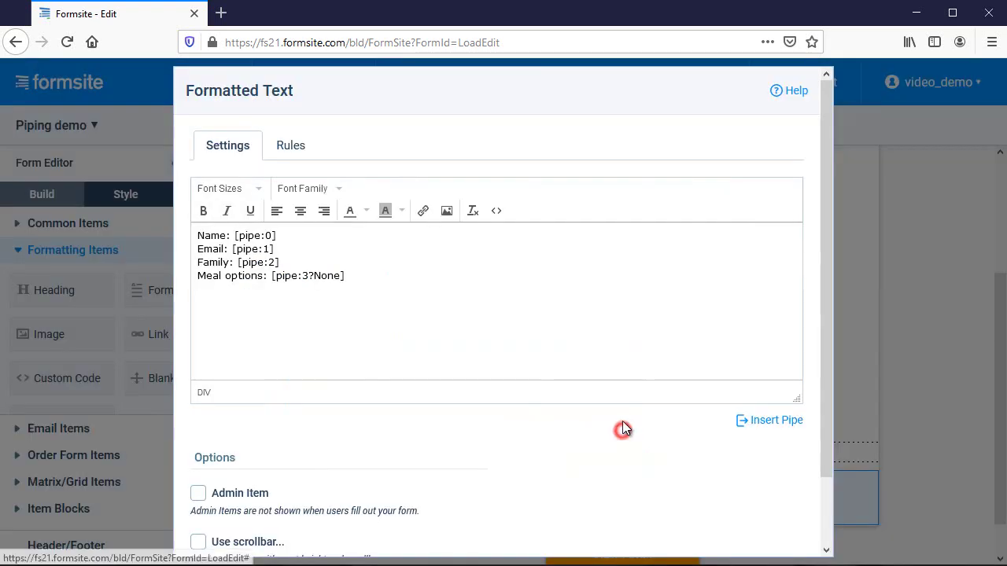
click(423, 276)
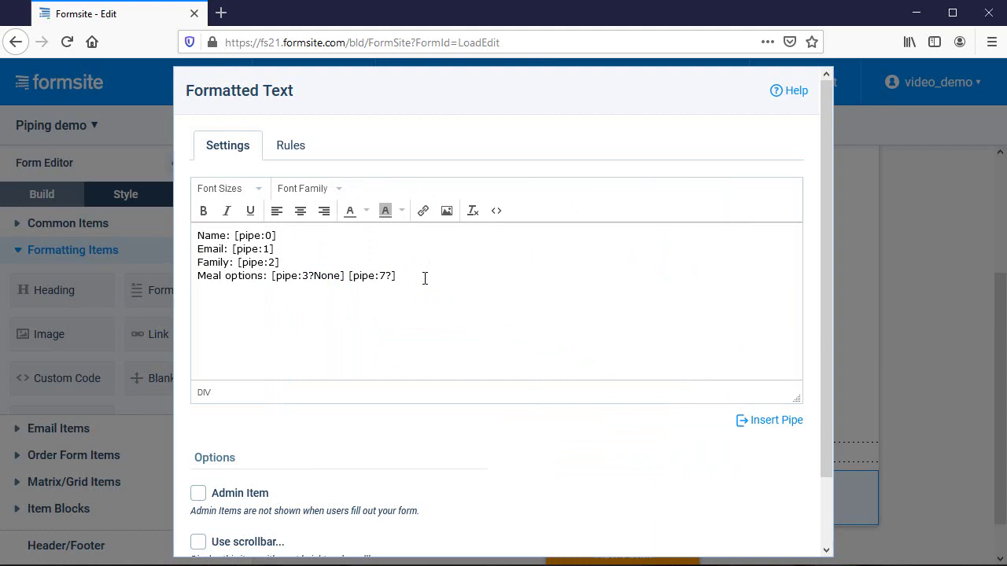
scroll(432, 283, down, 3)
click(449, 529)
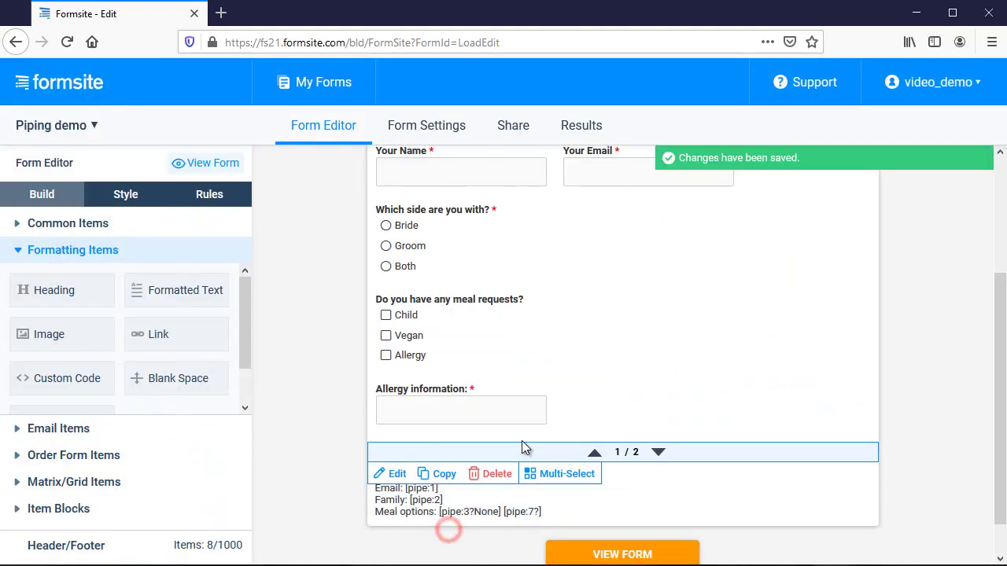
mouse_move(461, 404)
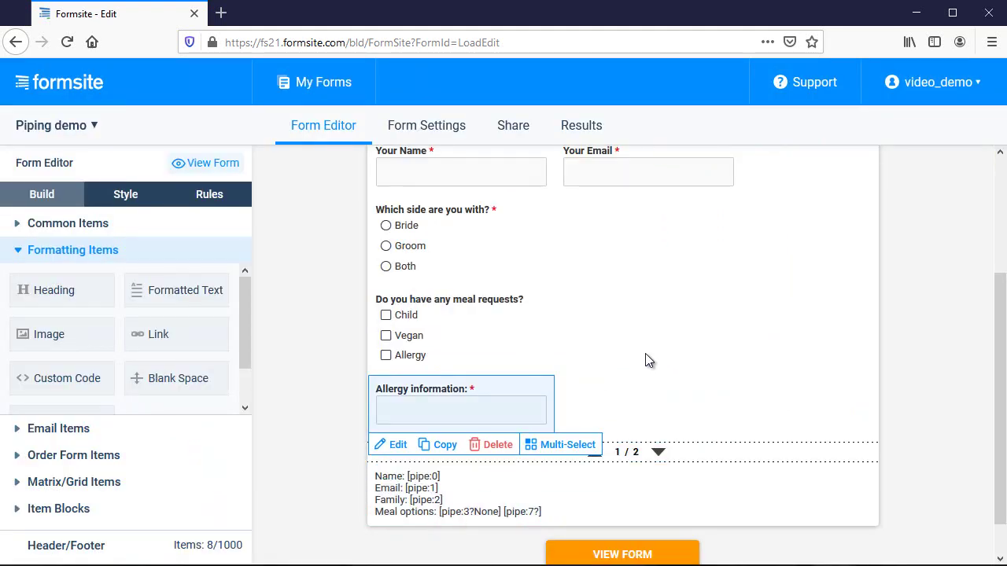
Preview the form and go to page two with no meals chosen, showing None.
click(664, 553)
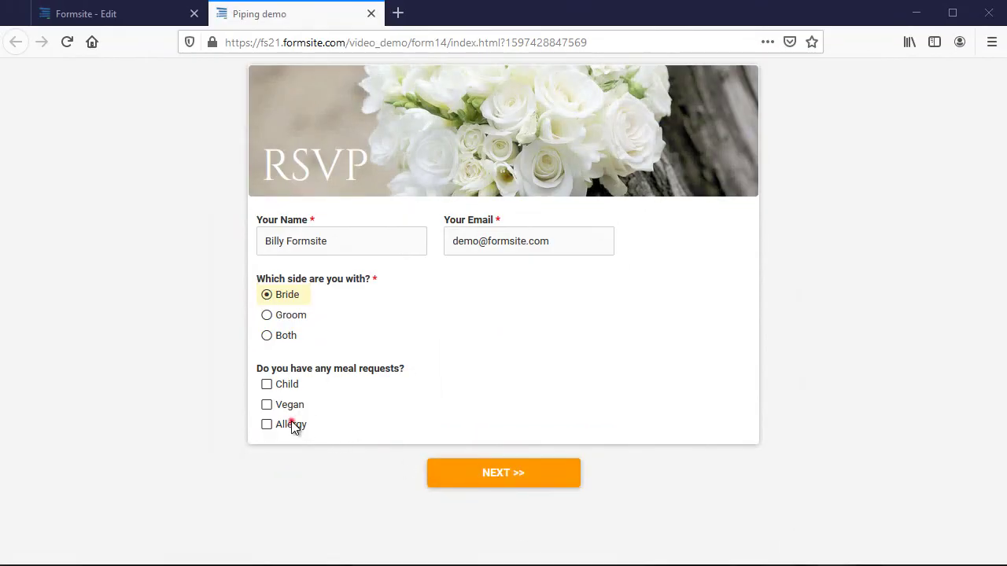
click(290, 424)
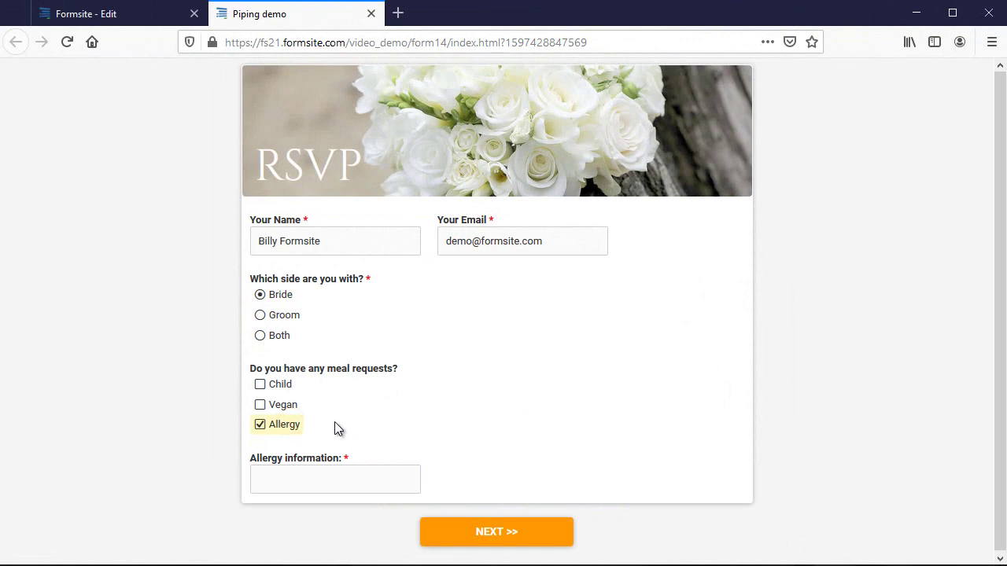
click(291, 424)
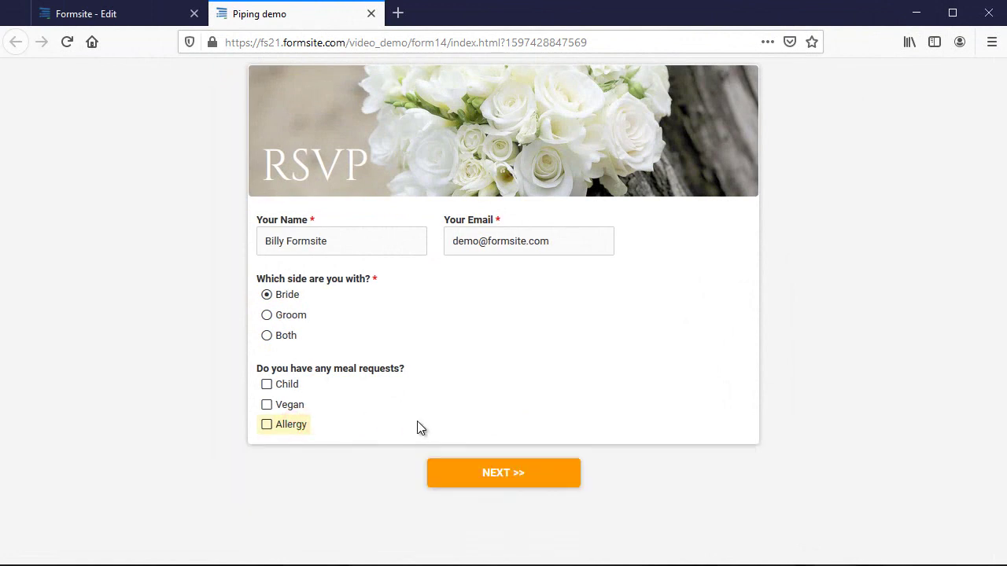
click(464, 475)
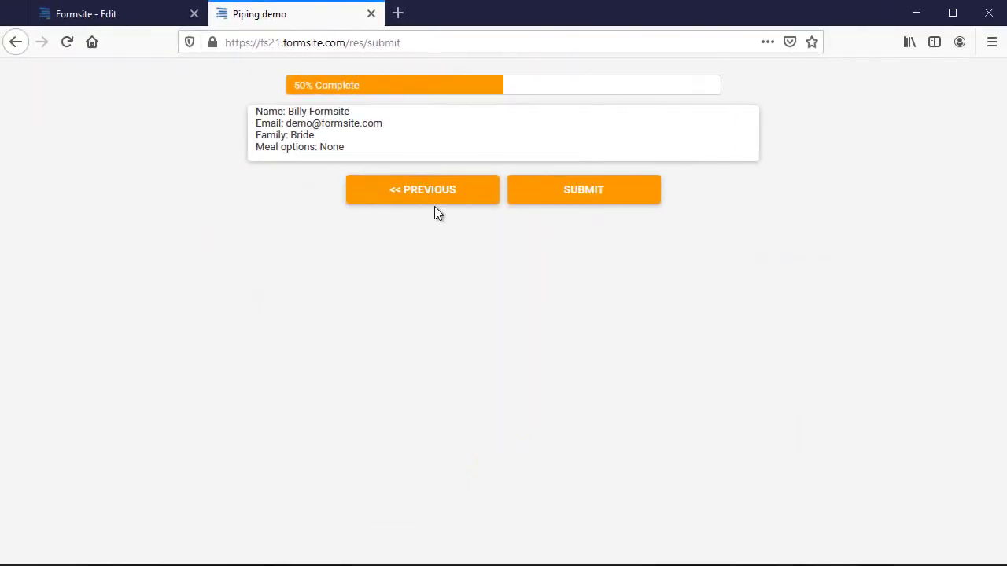
Return to page one, tick Allergy with 'Shellfish', and confirm it on page two.
click(438, 194)
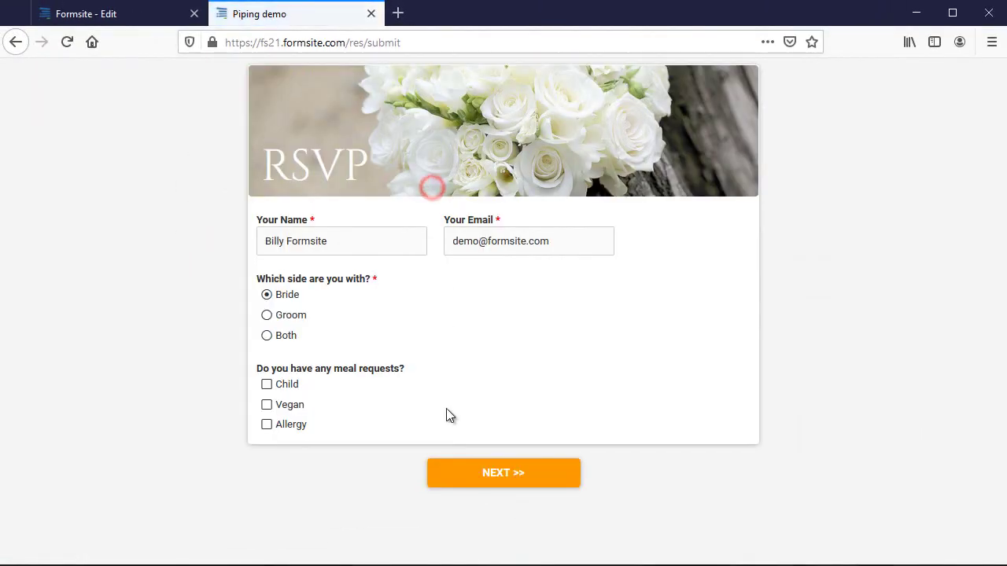
click(302, 428)
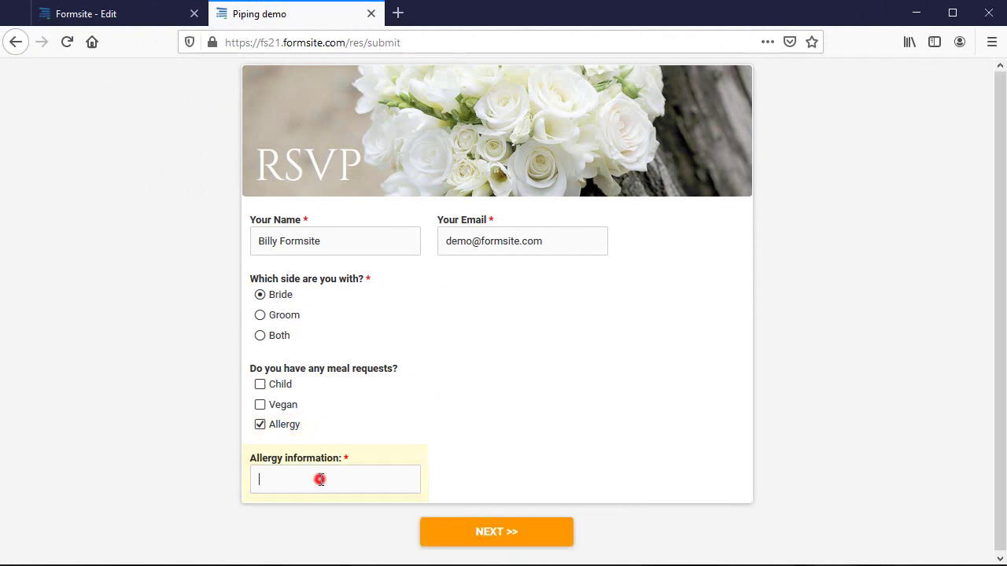
text(Shellfish)
click(461, 541)
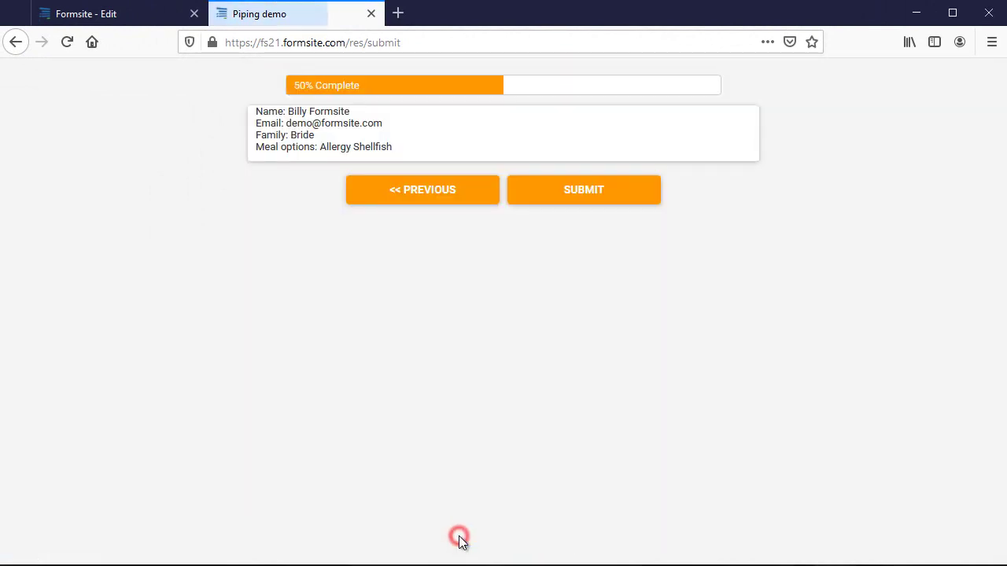